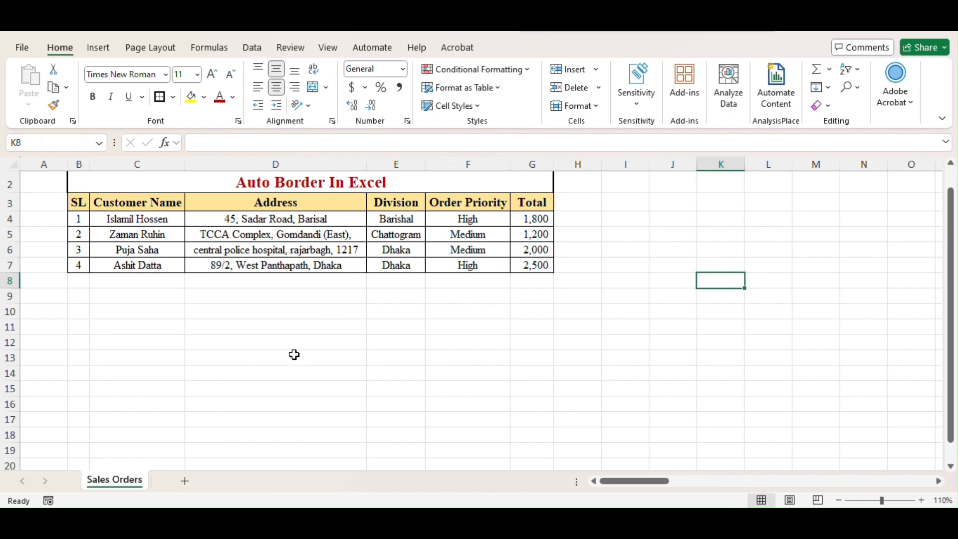
Start a new conditional formatting rule for B3:G17 that uses a formula to determine which cells to format
{"action": "left_click", "coordinate": [79, 203]}
{"action": "left_click_drag", "start_coordinate": [79, 204], "coordinate": [553, 421]}
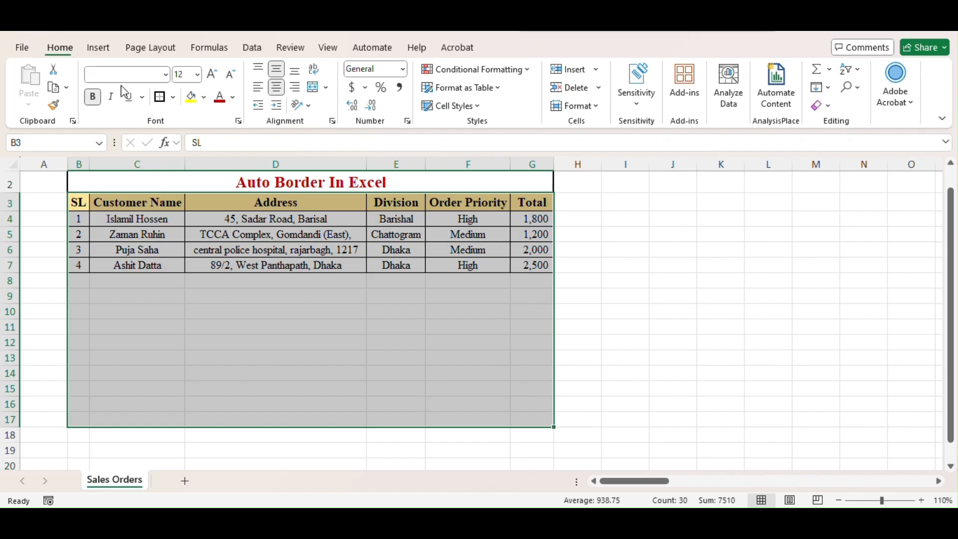
{"action": "left_click", "coordinate": [525, 76]}
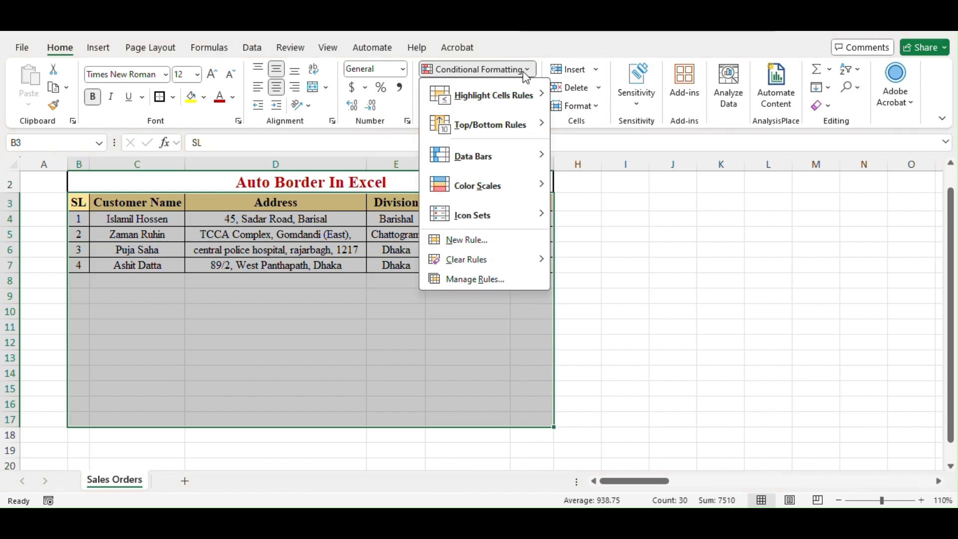
{"action": "left_click", "coordinate": [490, 244]}
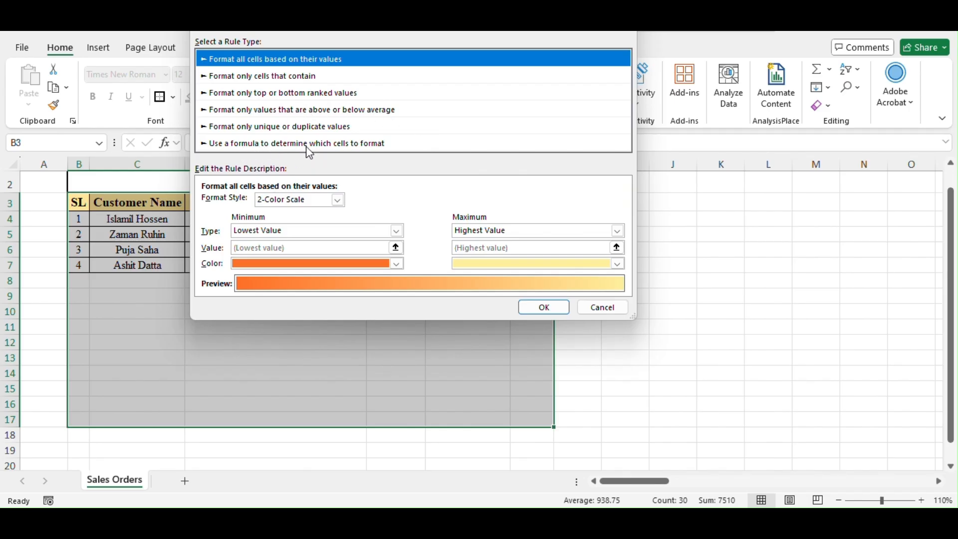
{"action": "left_click", "coordinate": [351, 150]}
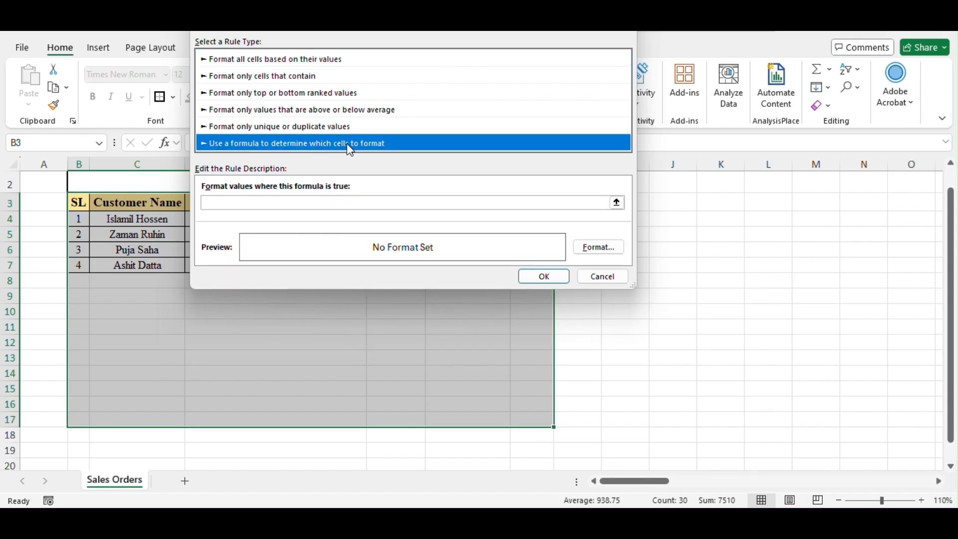
Enter =$B3<>"" as the rule's formula, keeping only the column reference absolute
{"action": "left_click", "coordinate": [299, 202]}
{"action": "left_click", "coordinate": [294, 204]}
{"action": "type", "text": "="}
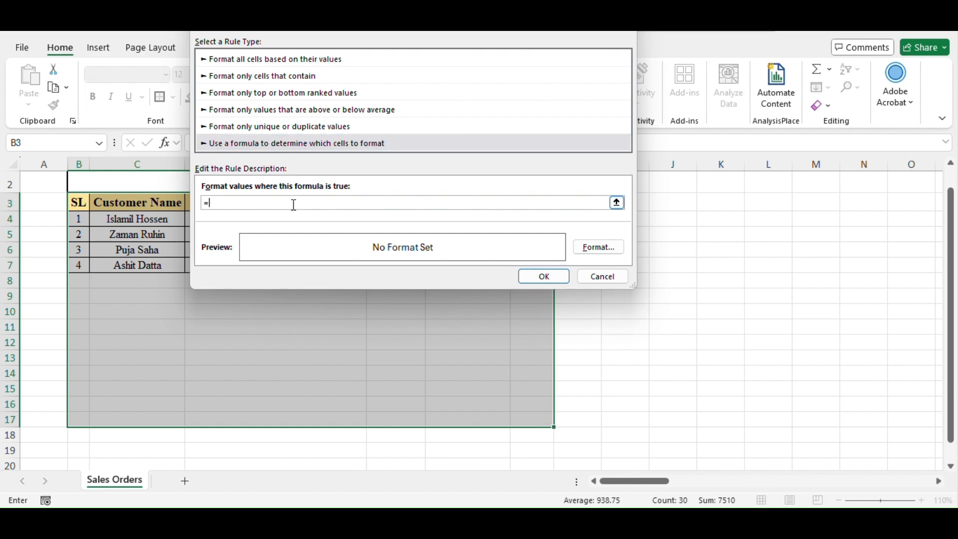
{"action": "left_click", "coordinate": [78, 204]}
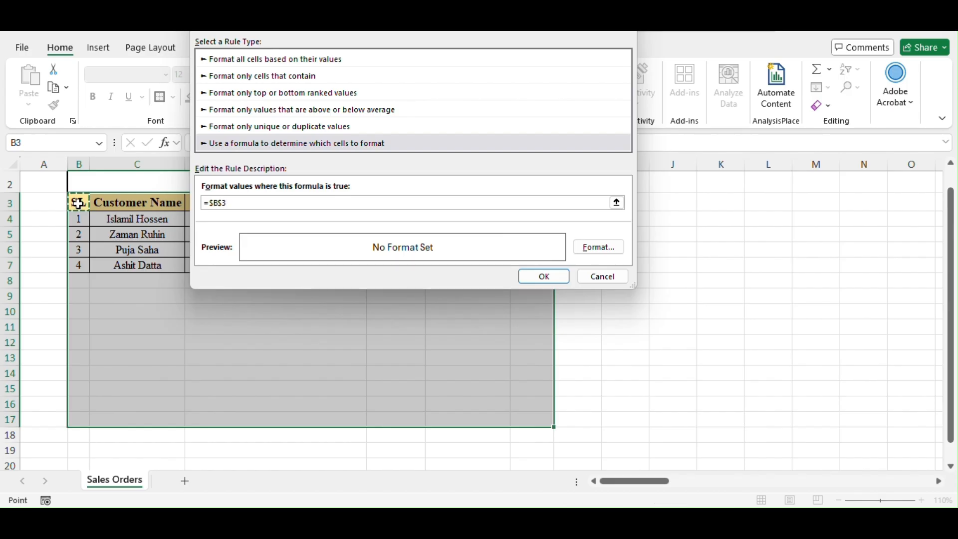
{"action": "left_click", "coordinate": [226, 204]}
{"action": "key", "text": "BackSpace"}
{"action": "type", "text": "\"\""}
Set an outline border on all four sides as the rule's format and apply the rule
{"action": "left_click", "coordinate": [601, 257]}
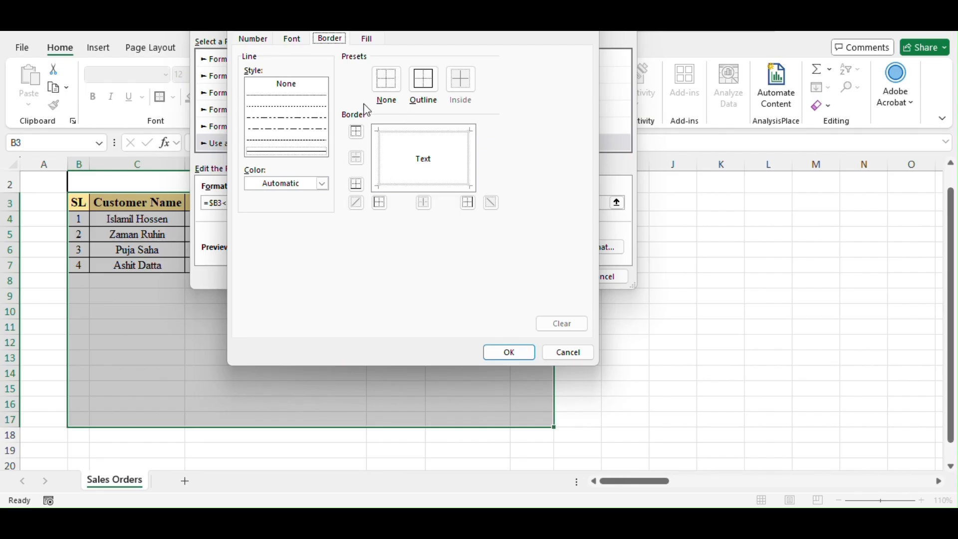
{"action": "left_click", "coordinate": [356, 184]}
{"action": "left_click", "coordinate": [468, 203]}
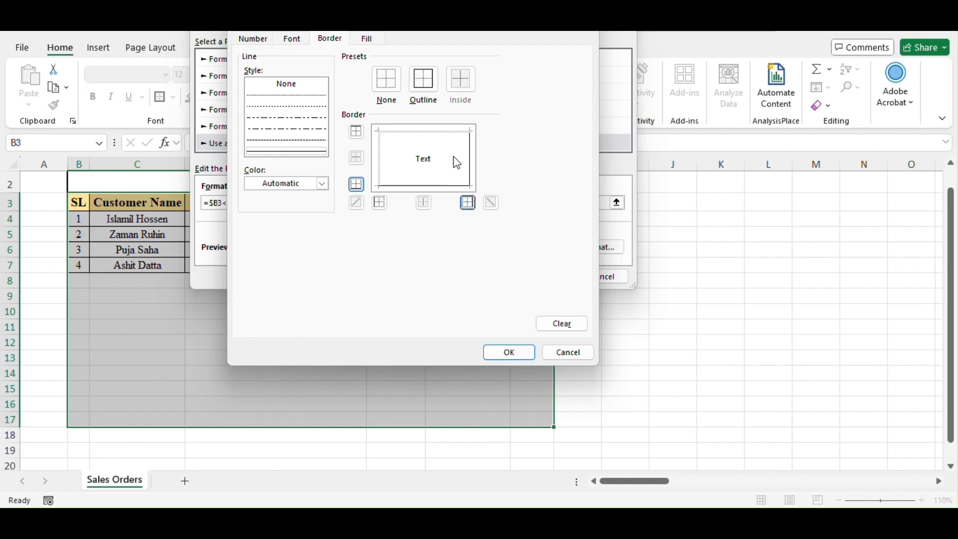
{"action": "left_click", "coordinate": [426, 91]}
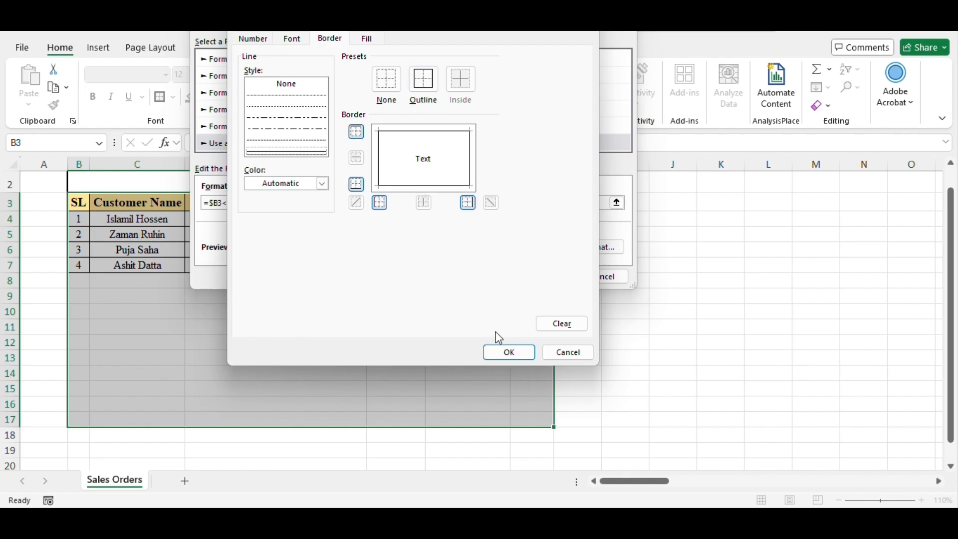
{"action": "left_click", "coordinate": [510, 352]}
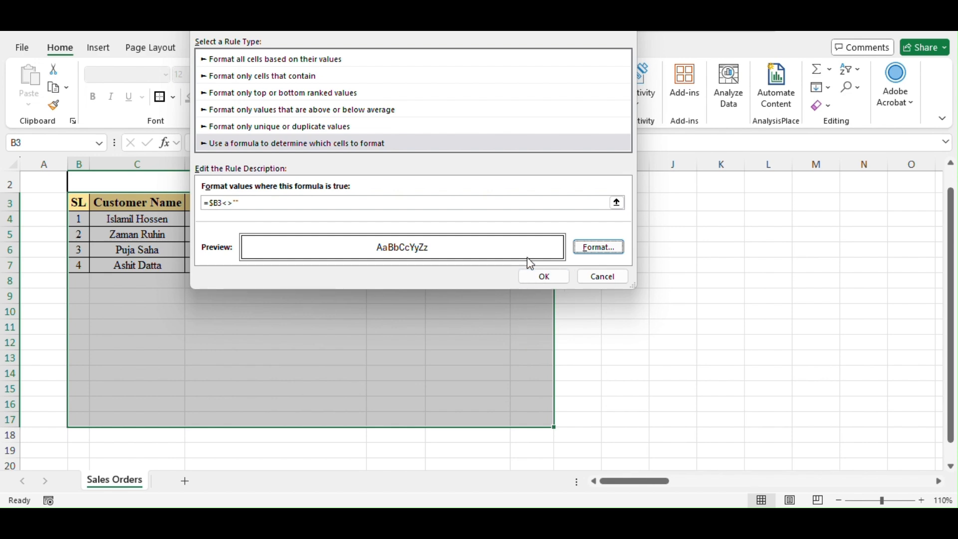
{"action": "left_click", "coordinate": [549, 278]}
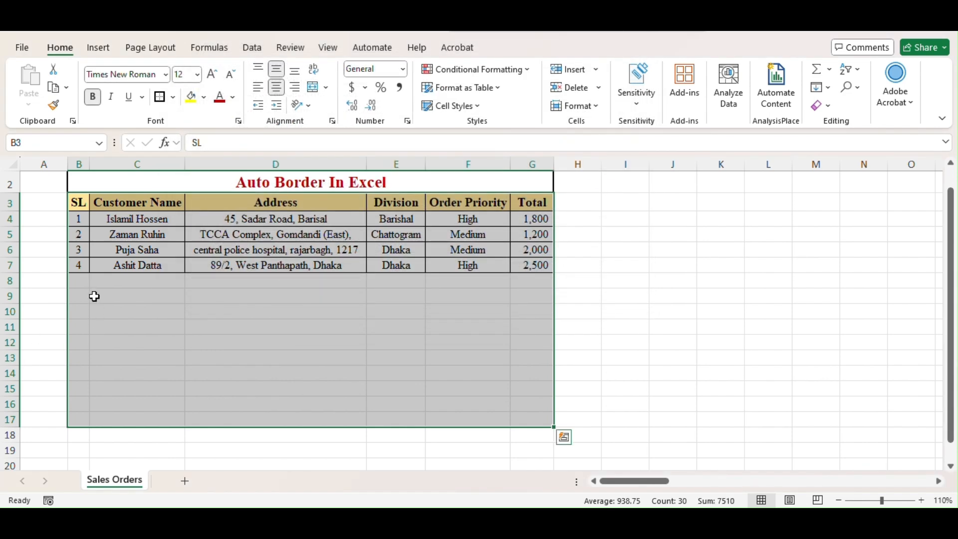
Test the automatic border by entering serial number 5 in cell B8
{"action": "left_click", "coordinate": [77, 283]}
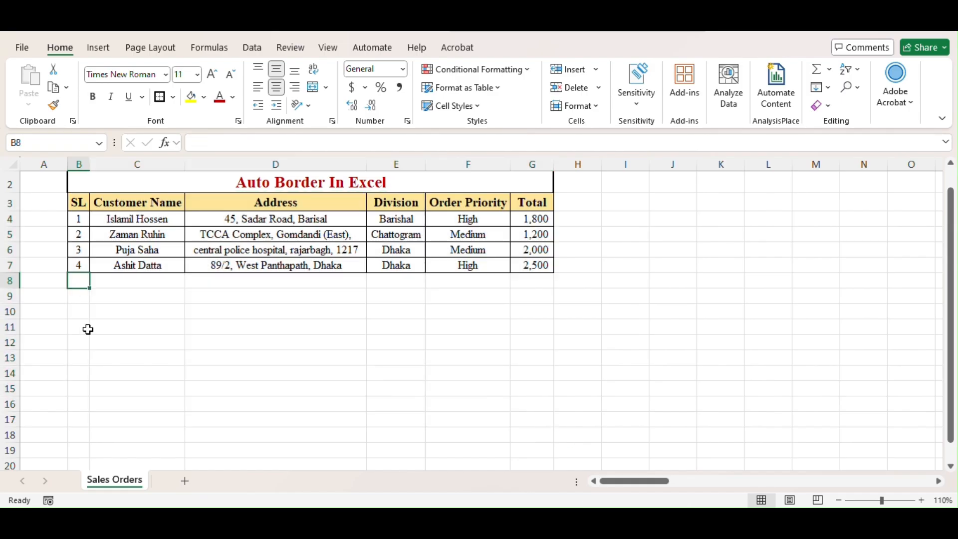
{"action": "type", "text": "5"}
{"action": "key", "text": "Return"}
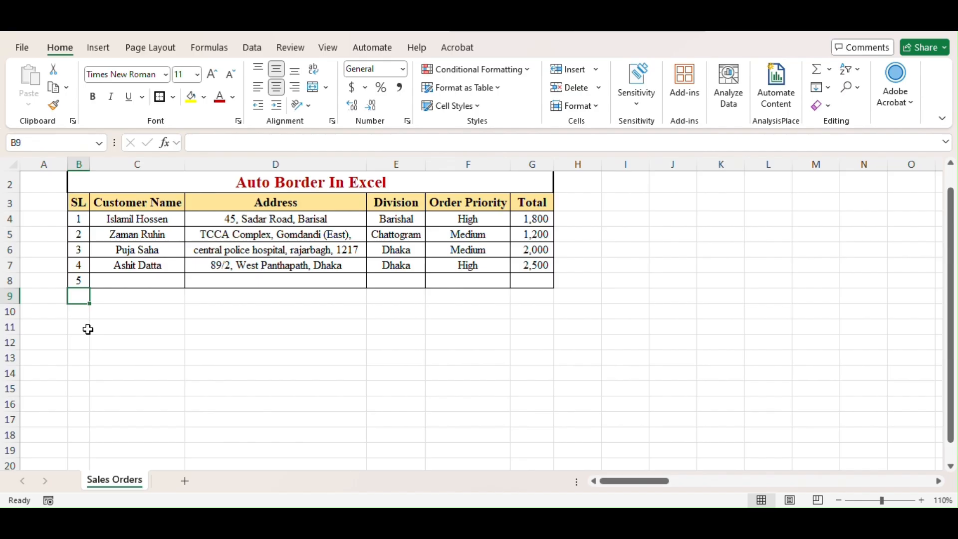
Enter serial numbers 6, 7, 8 and 9 in cells B9 to B12
{"action": "type", "text": "6"}
{"action": "key", "text": "Return"}
{"action": "type", "text": "7"}
{"action": "key", "text": "Return"}
{"action": "type", "text": "8"}
{"action": "key", "text": "Return"}
{"action": "type", "text": "9"}
{"action": "key", "text": "Return"}
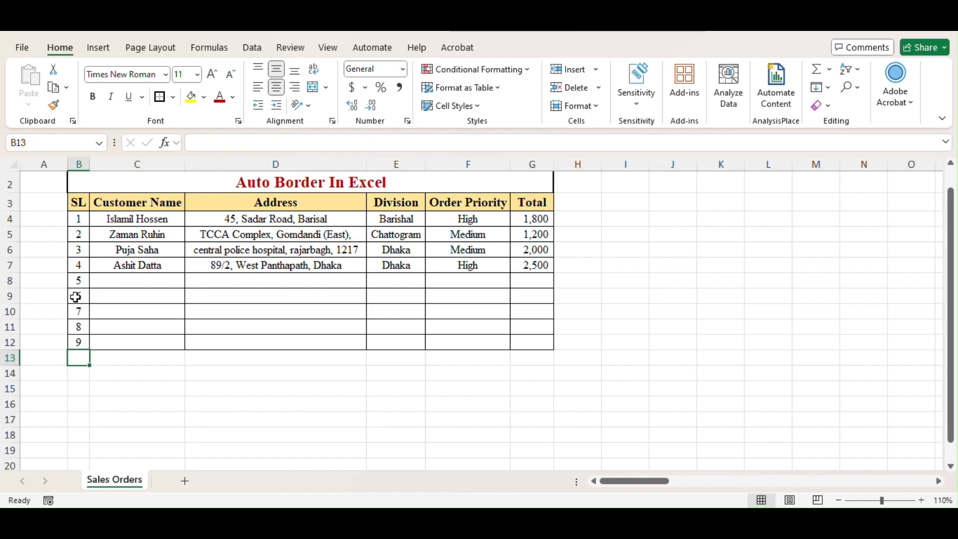
Delete the serial numbers 6 to 9 from cells B9:B12
{"action": "left_click", "coordinate": [77, 281]}
{"action": "left_click_drag", "start_coordinate": [78, 296], "coordinate": [75, 339]}
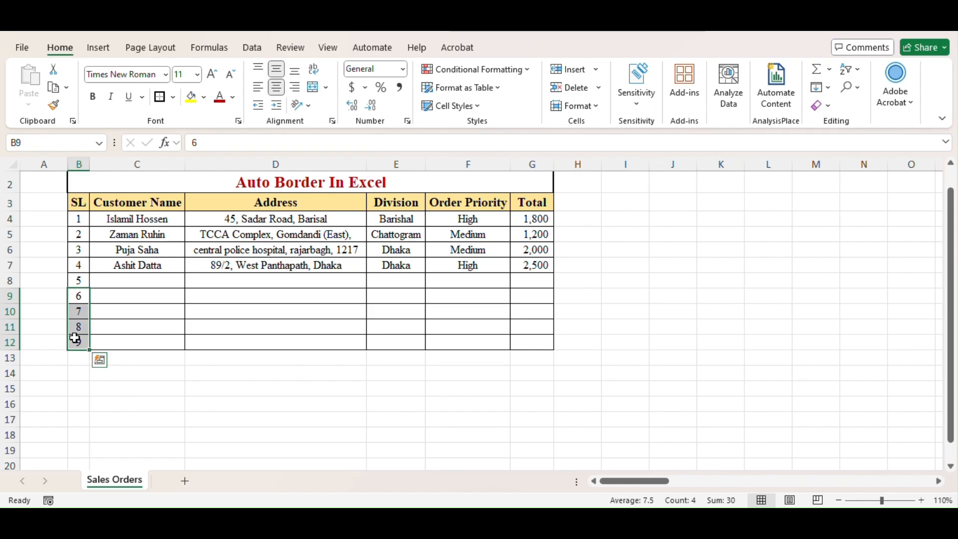
{"action": "key", "text": "Delete"}
{"action": "left_click", "coordinate": [207, 337]}
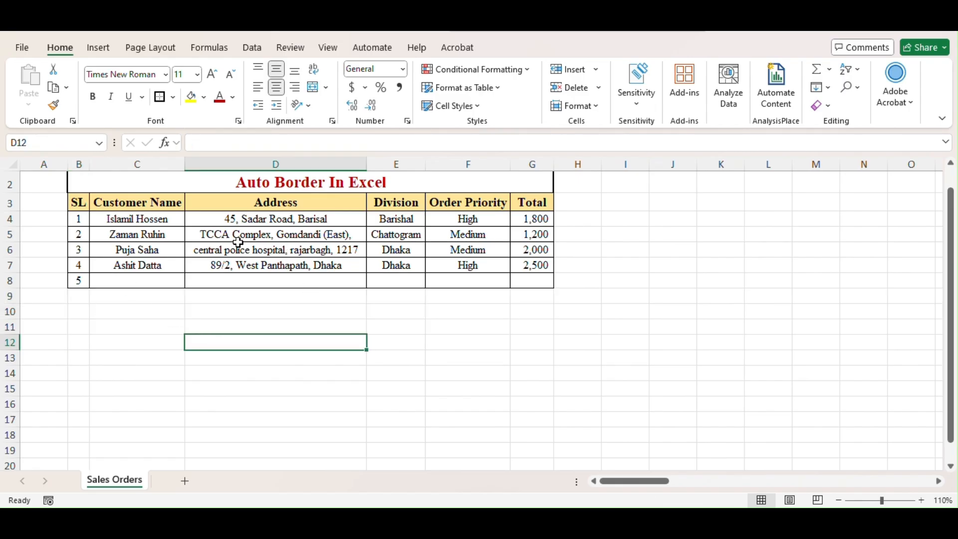
{"action": "left_click_drag", "start_coordinate": [82, 200], "coordinate": [528, 281]}
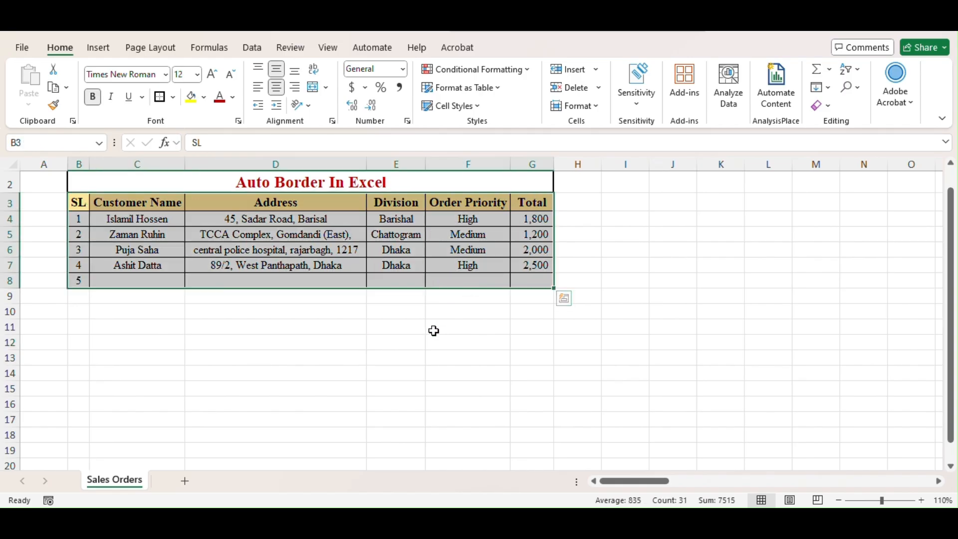
{"action": "left_click", "coordinate": [394, 322]}
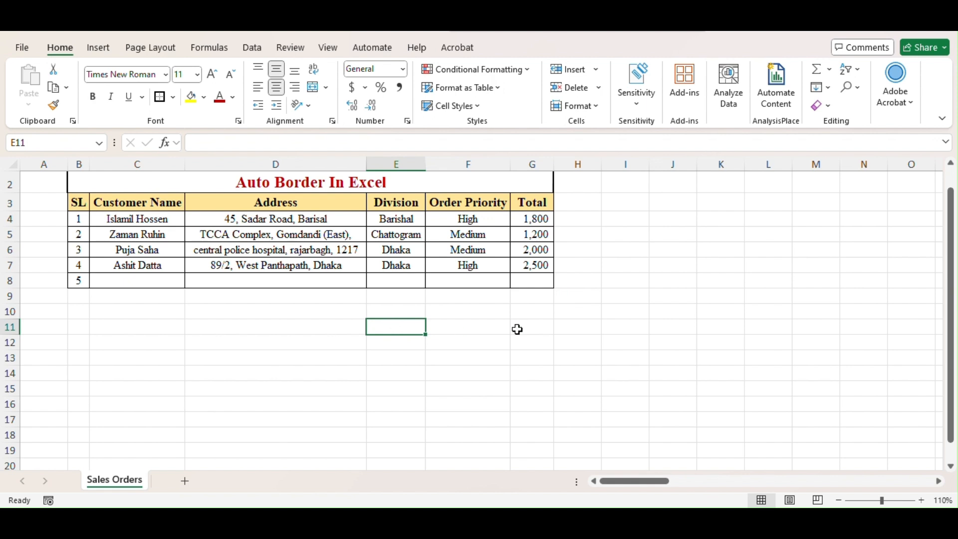
{"action": "left_click", "coordinate": [663, 219]}
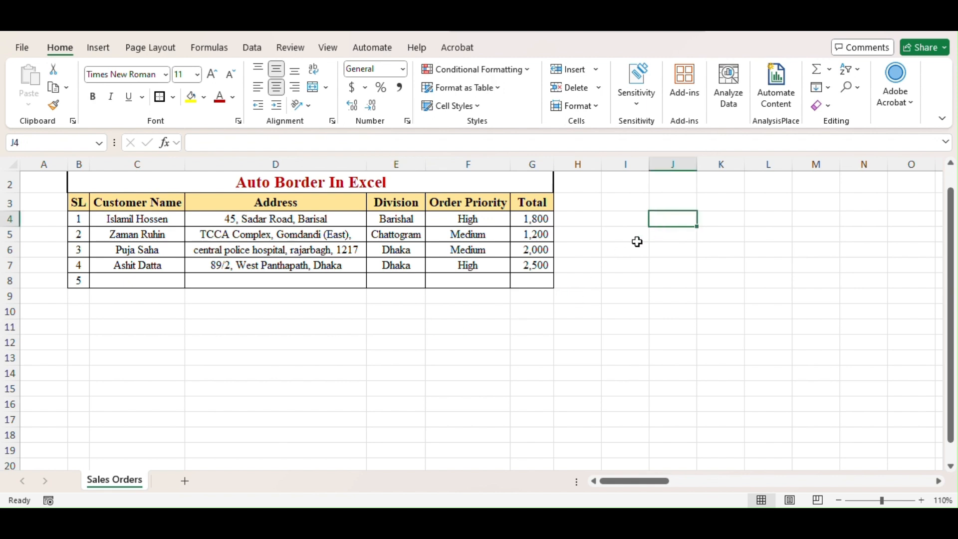
{"action": "key", "text": "Down"}
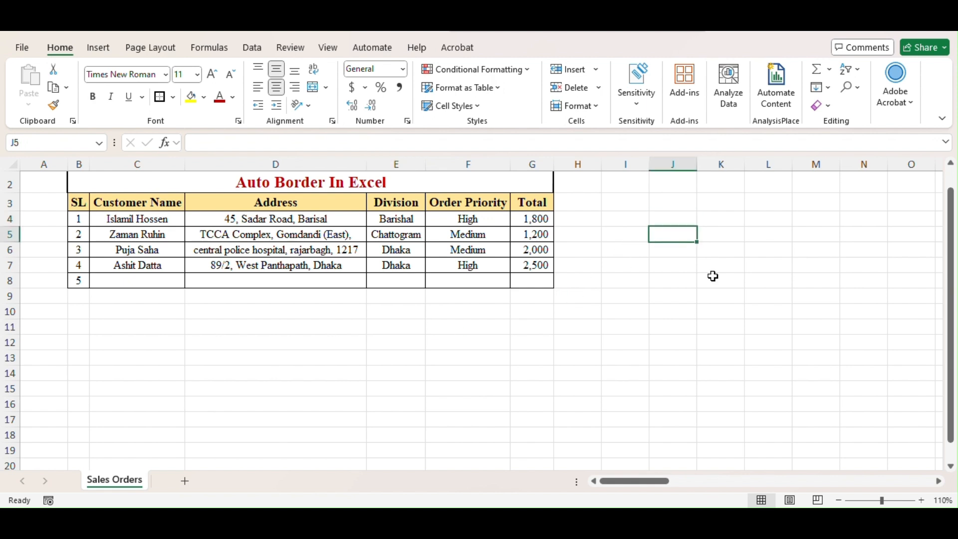
Start a conditional formatting rule for J3:N16 that formats only cells containing No Blanks
{"action": "left_click", "coordinate": [665, 205]}
{"action": "left_click_drag", "start_coordinate": [664, 204], "coordinate": [879, 398]}
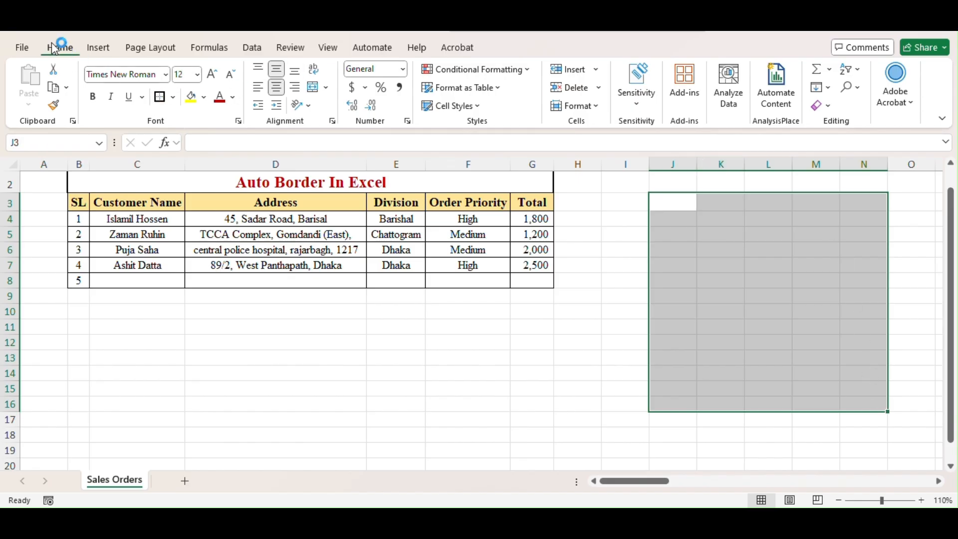
{"action": "left_click", "coordinate": [528, 70]}
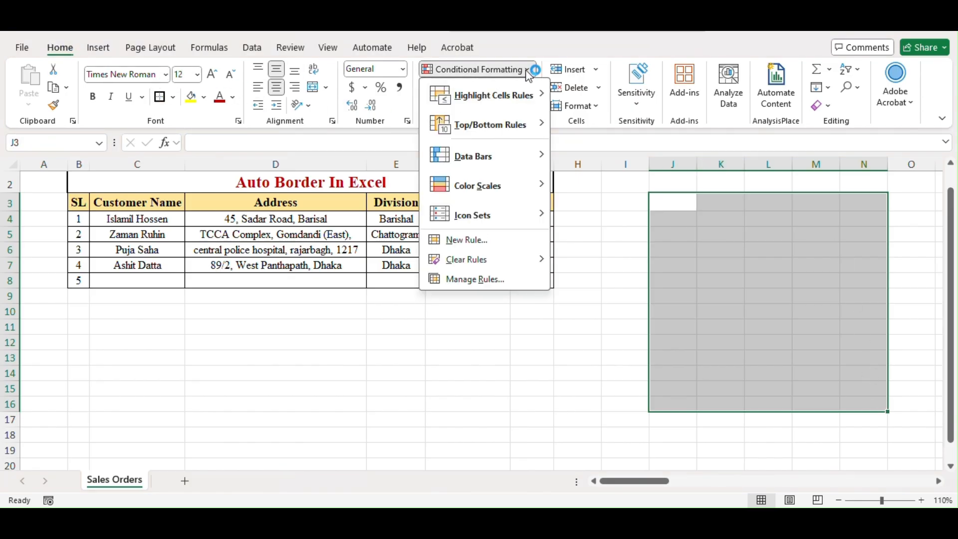
{"action": "left_click", "coordinate": [474, 240]}
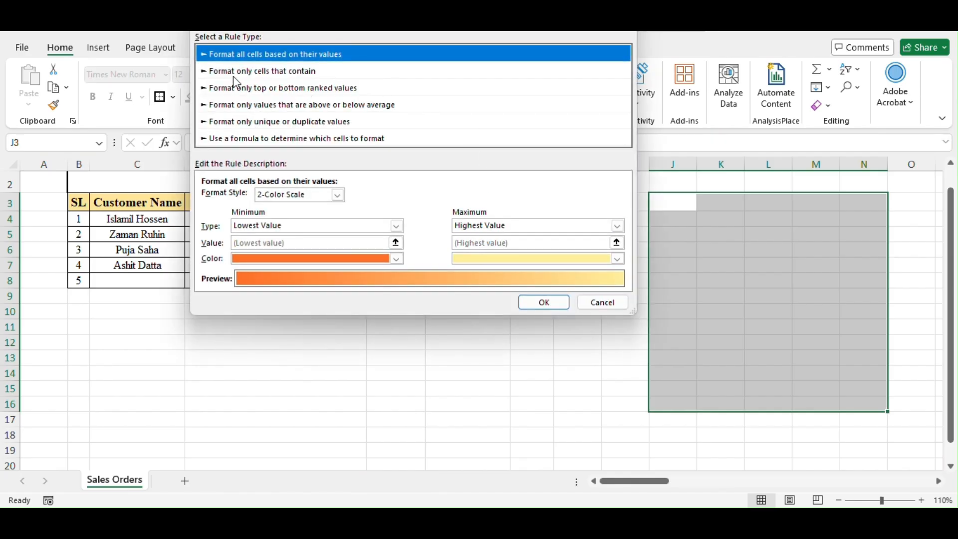
{"action": "left_click", "coordinate": [263, 75]}
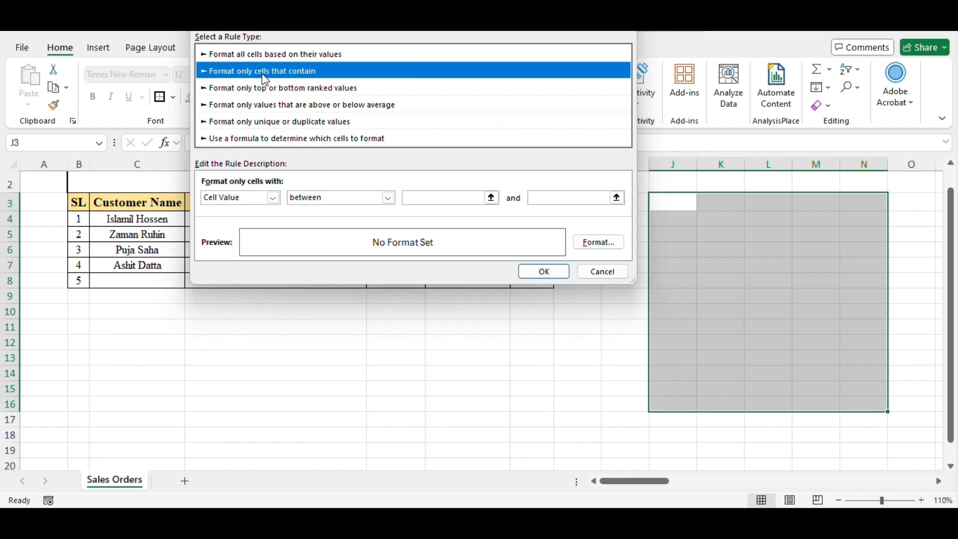
{"action": "left_click", "coordinate": [273, 199]}
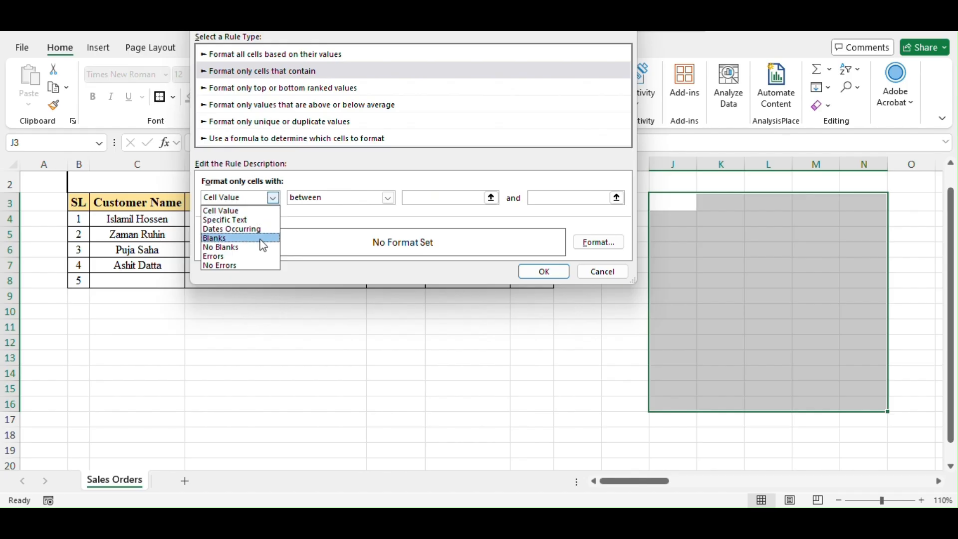
{"action": "left_click", "coordinate": [250, 251]}
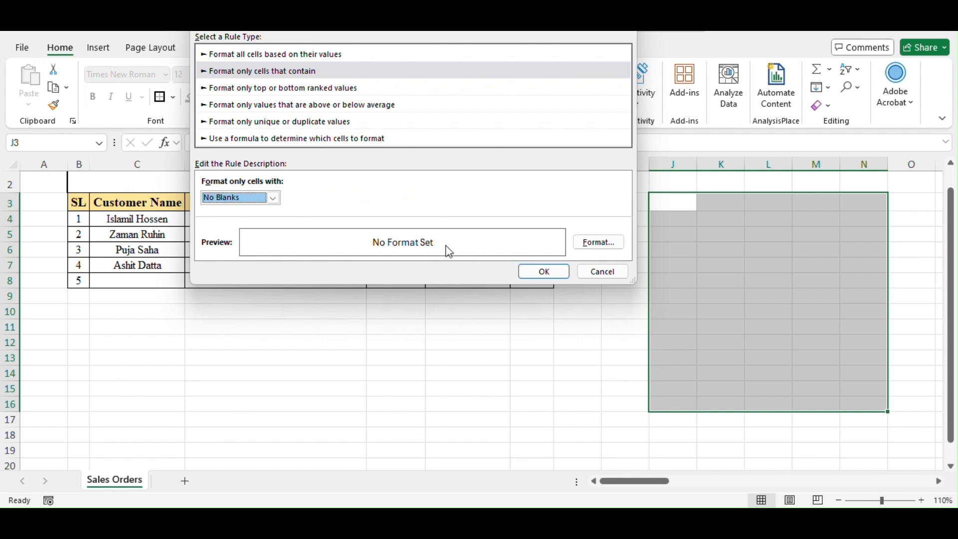
Give the No Blanks rule an outline border format and apply it to the selected range
{"action": "left_click", "coordinate": [586, 244]}
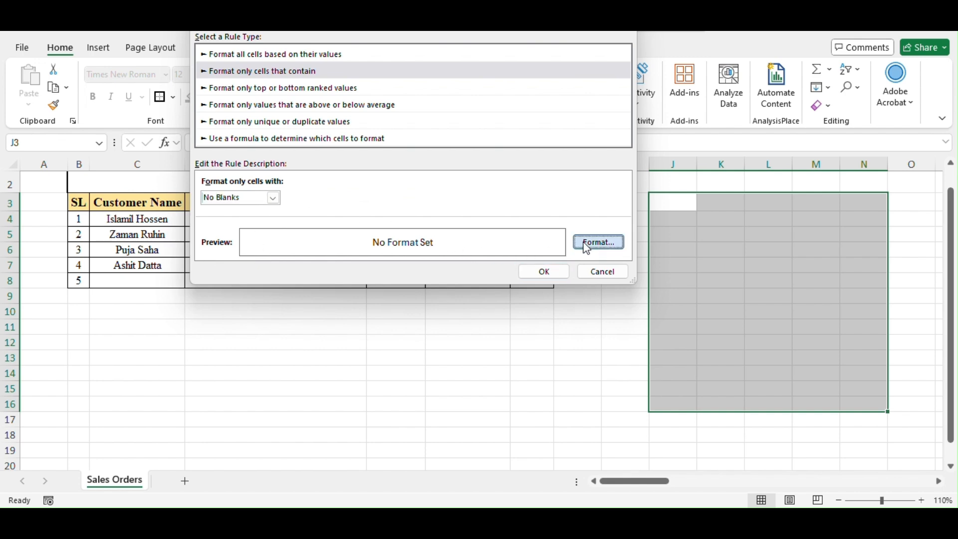
{"action": "left_click", "coordinate": [424, 90]}
{"action": "left_click", "coordinate": [517, 354]}
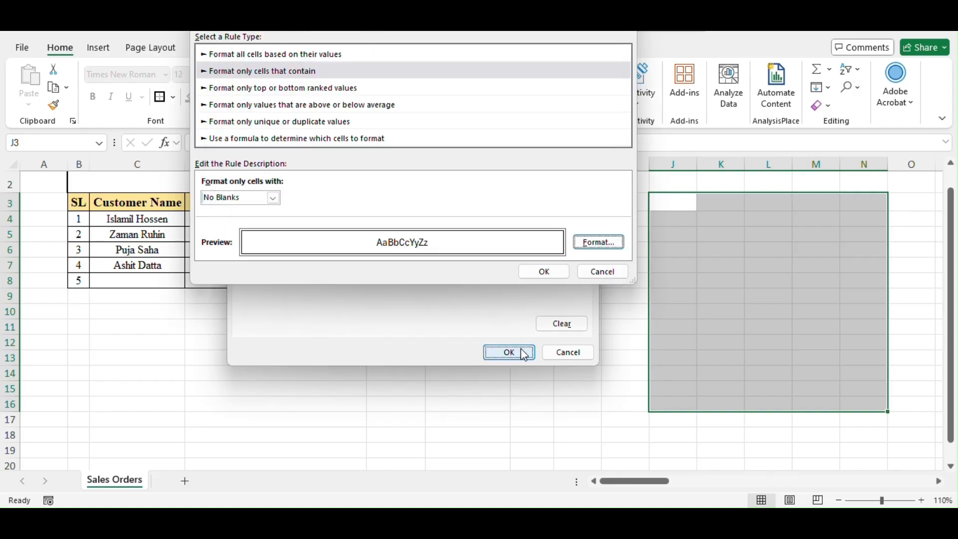
{"action": "left_click", "coordinate": [543, 272]}
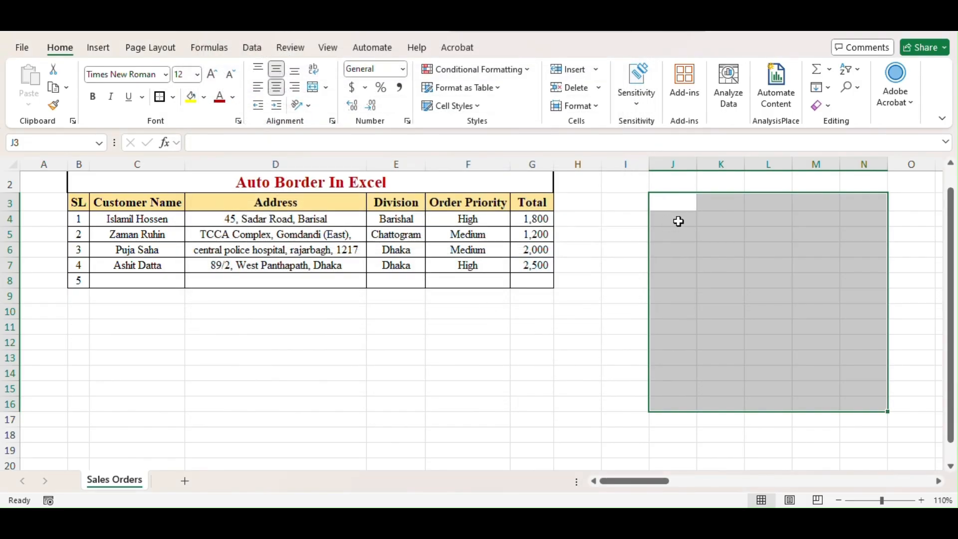
Test the No Blanks rule by entering 5 in cell K3 and 9 in cell K5
{"action": "left_click", "coordinate": [704, 204]}
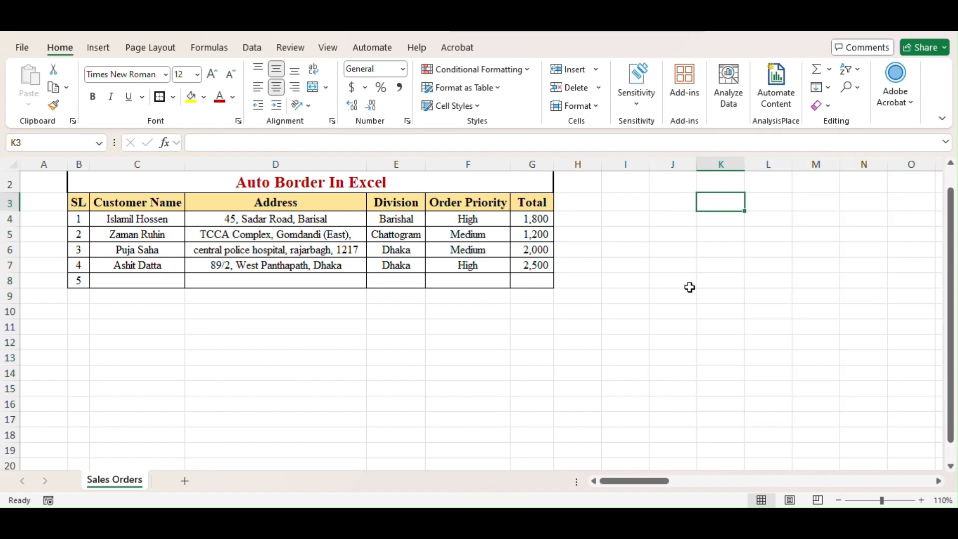
{"action": "type", "text": "5"}
{"action": "key", "text": "Return"}
{"action": "key", "text": "Right"}
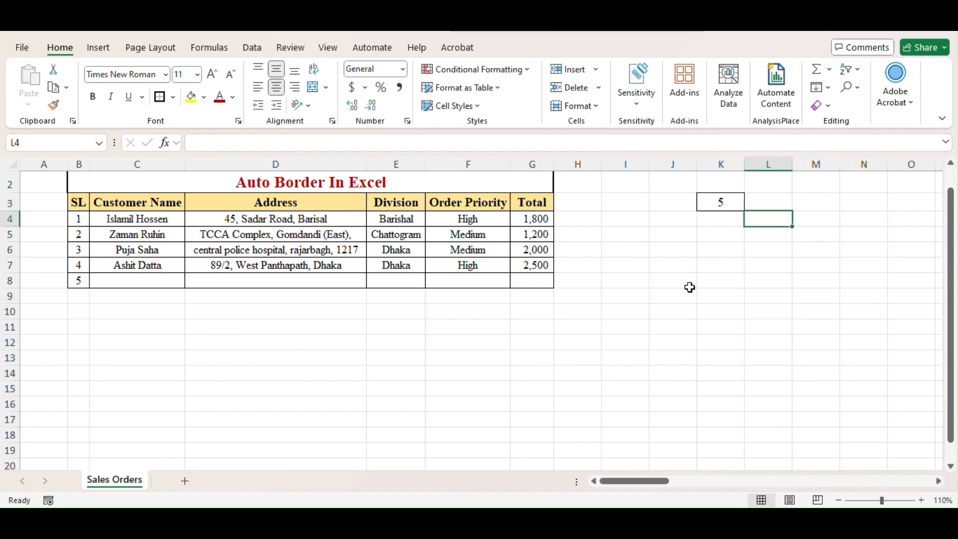
{"action": "key", "text": "Up"}
{"action": "key", "text": "Left"}
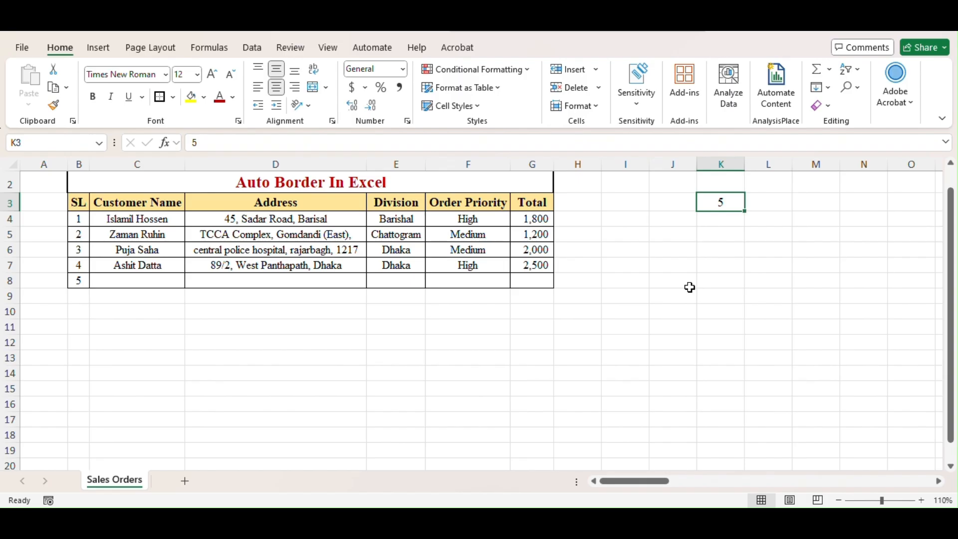
{"action": "key", "text": "Down"}
{"action": "key", "text": "Down"}
{"action": "type", "text": "9"}
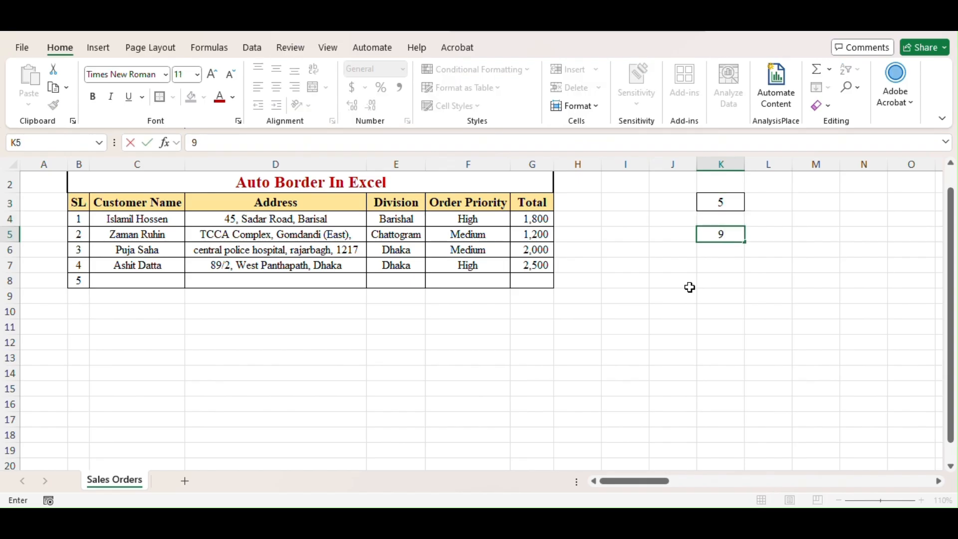
{"action": "key", "text": "Return"}
Enter 10 in cell L7 and 11 in cell J8 to test the border rule further
{"action": "key", "text": "Down"}
{"action": "key", "text": "Right"}
{"action": "type", "text": "10"}
{"action": "key", "text": "Return"}
{"action": "key", "text": "Left"}
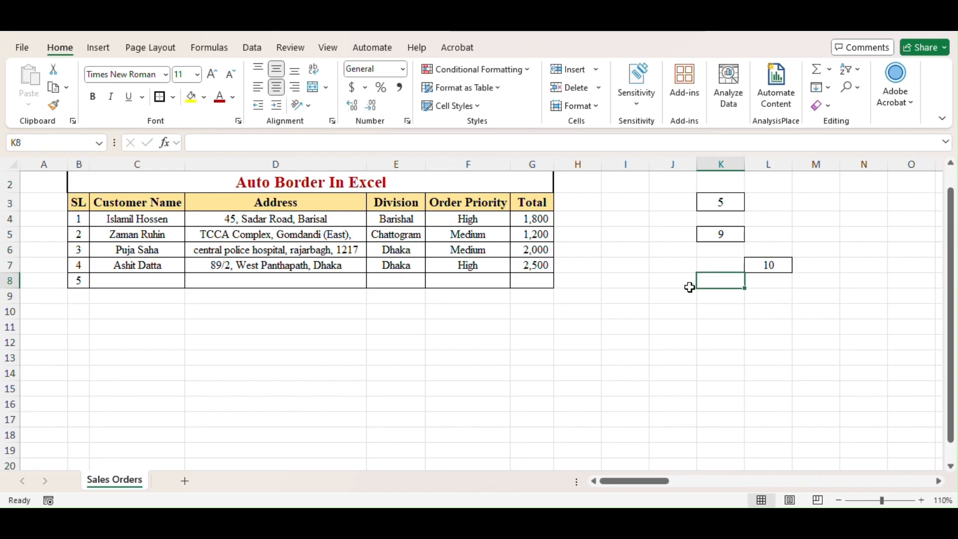
{"action": "key", "text": "Left"}
{"action": "type", "text": "11"}
{"action": "key", "text": "Return"}
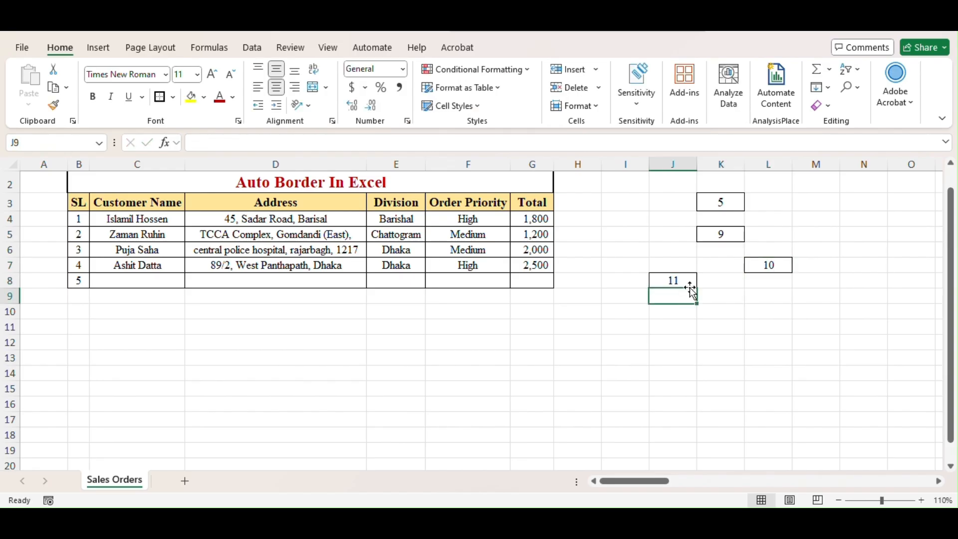